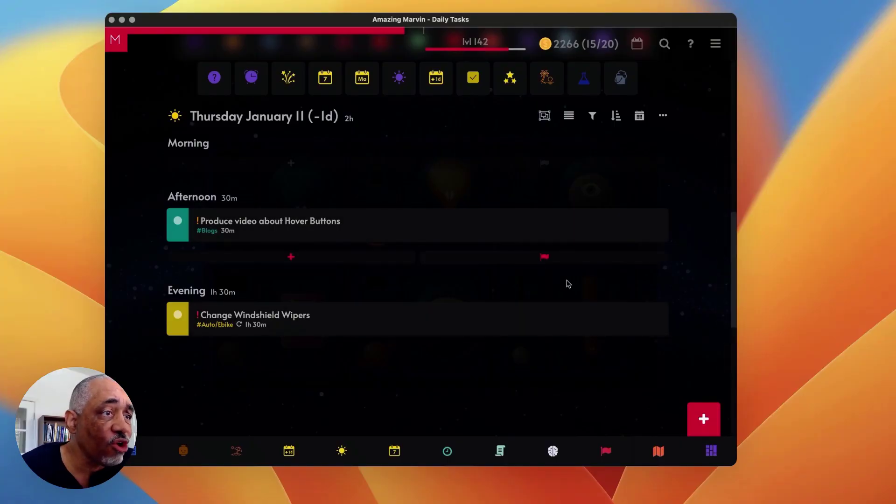
# Step: Reveal the hover button toolbar on the 'Produce video about Hover Buttons' task row
pyautogui.moveTo(644, 227)
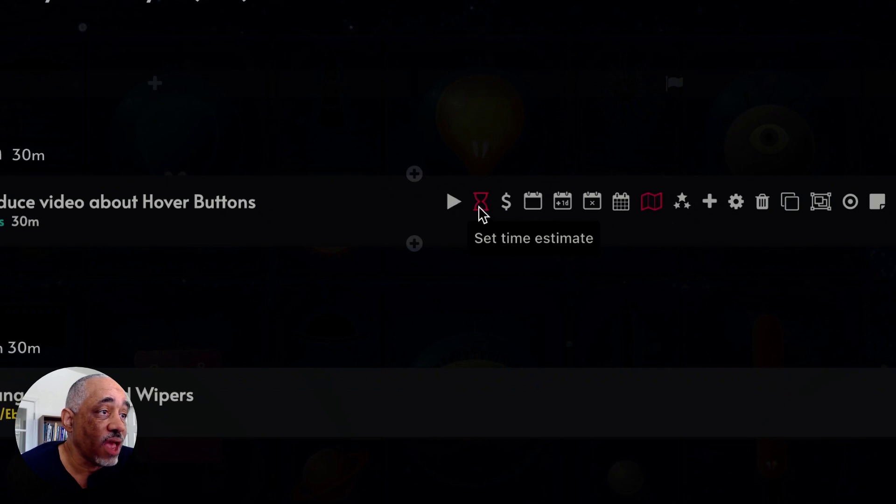
pyautogui.click(480, 208)
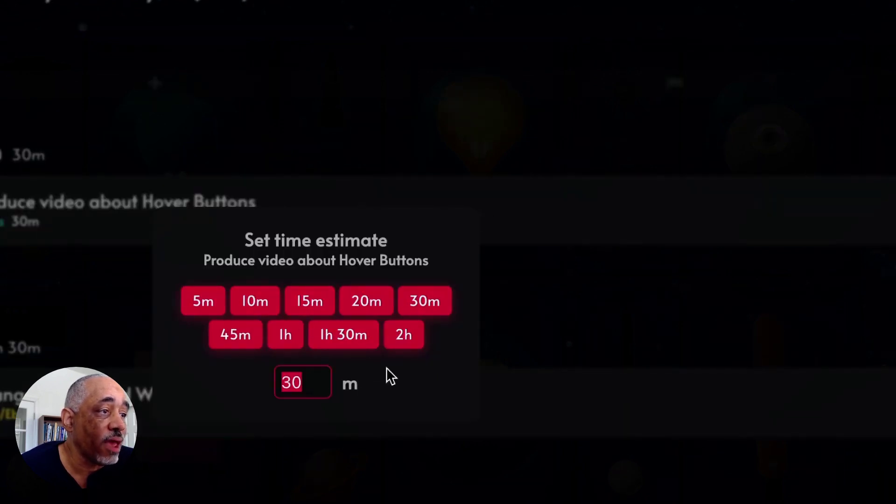
pyautogui.click(543, 287)
pyautogui.moveTo(540, 203)
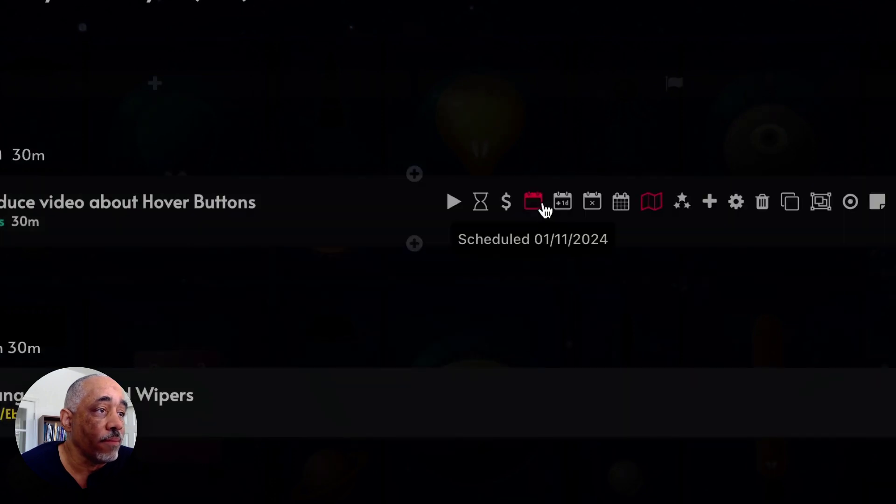
pyautogui.click(568, 205)
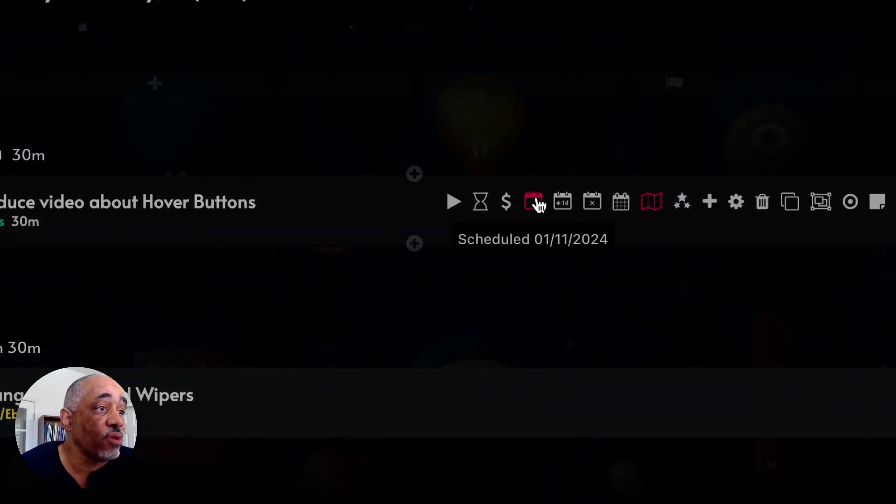
pyautogui.click(533, 203)
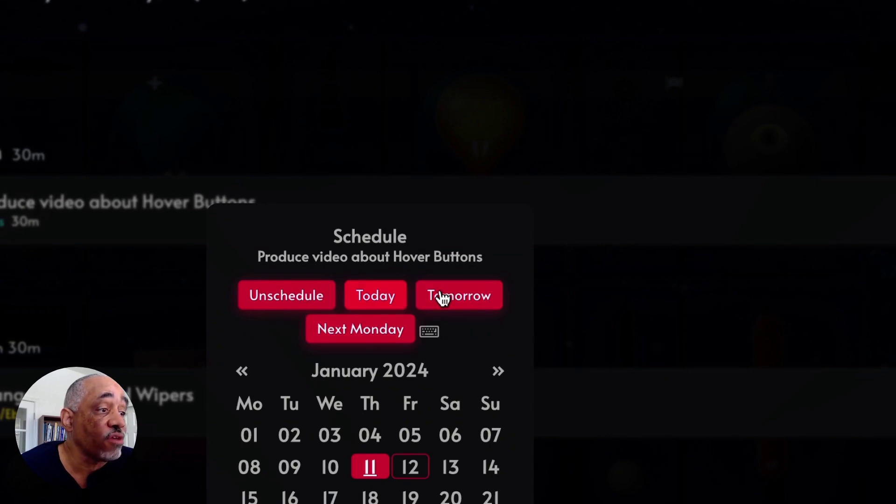
pyautogui.click(586, 275)
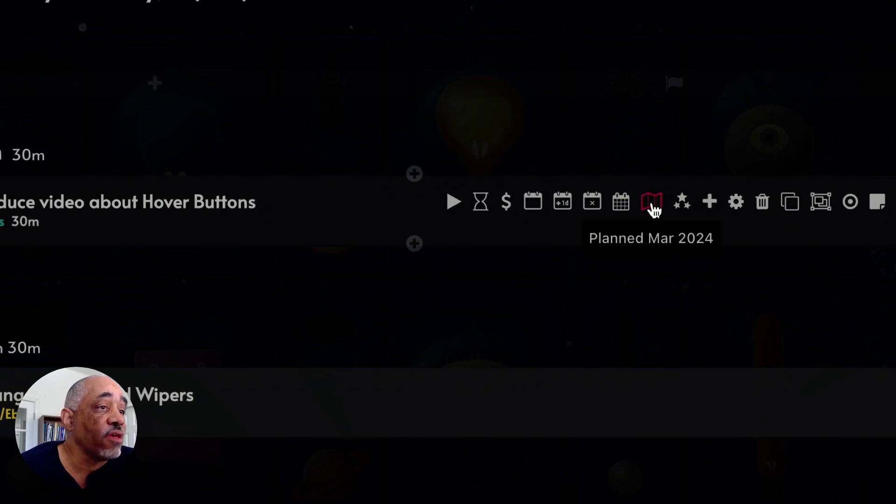
# Step: Change the Hover Buttons video task's planned month from March 2024 to February 2025, then verify it
pyautogui.click(651, 202)
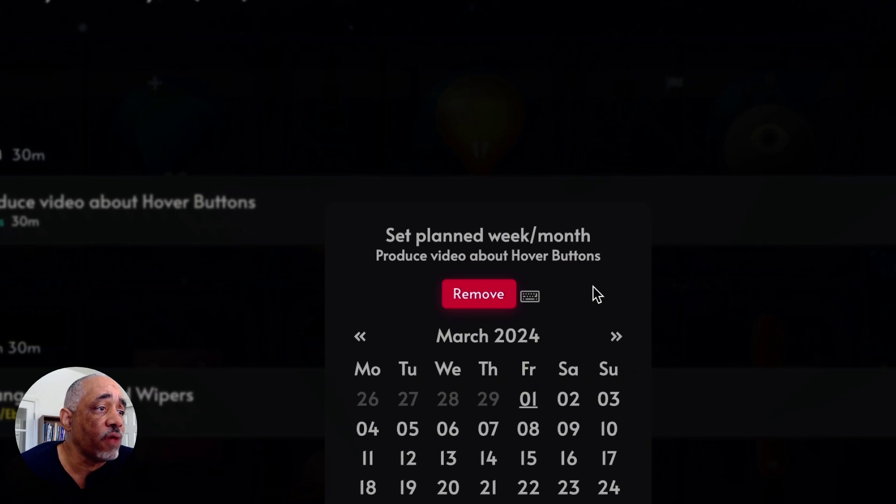
pyautogui.click(500, 348)
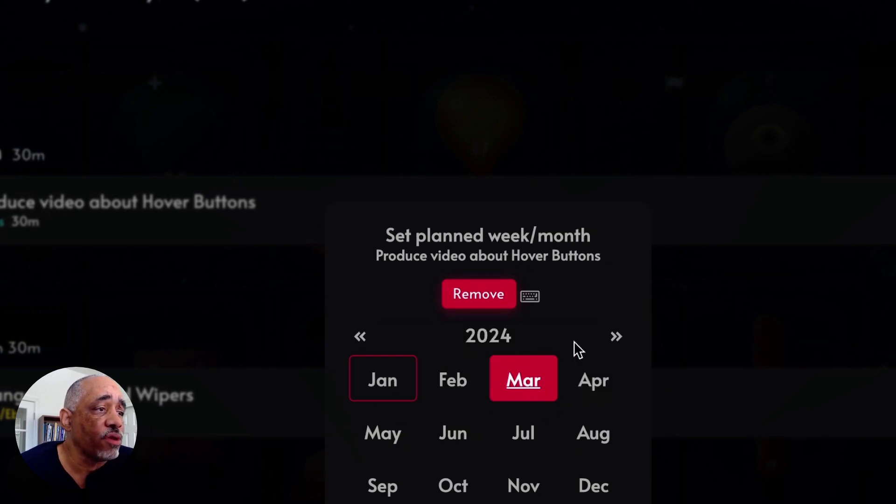
pyautogui.click(617, 336)
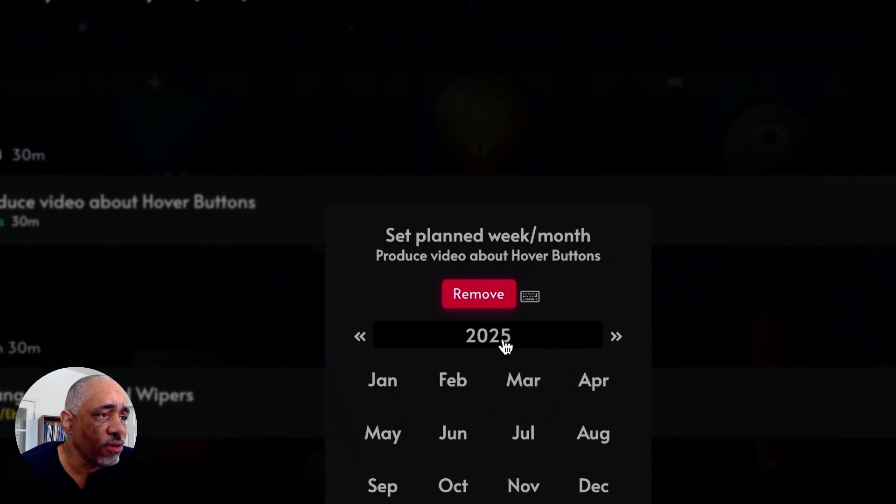
pyautogui.click(458, 388)
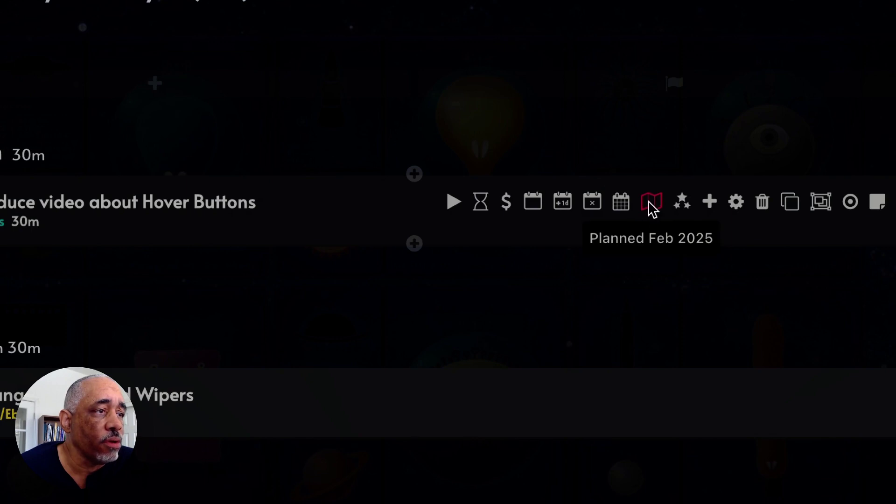
pyautogui.click(650, 203)
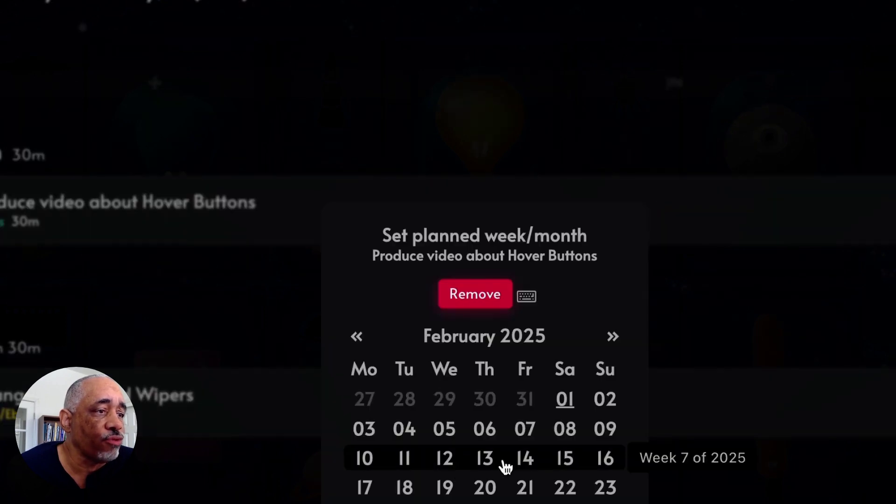
pyautogui.click(653, 192)
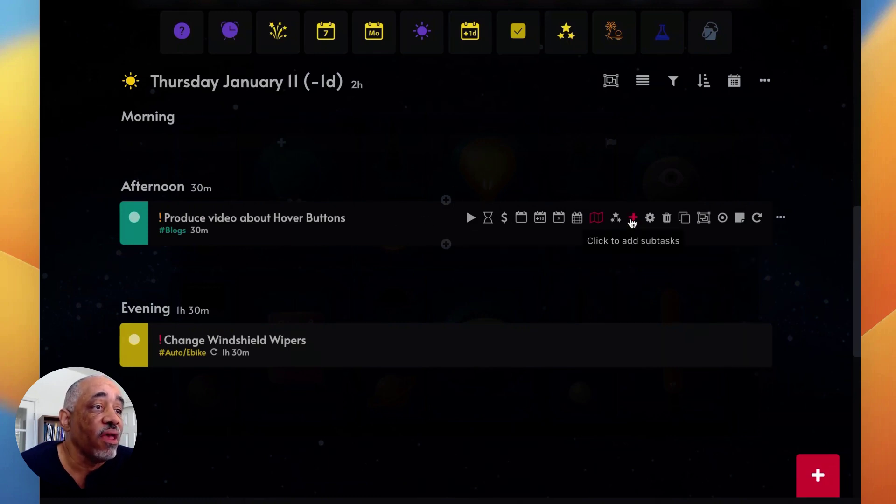
pyautogui.click(650, 217)
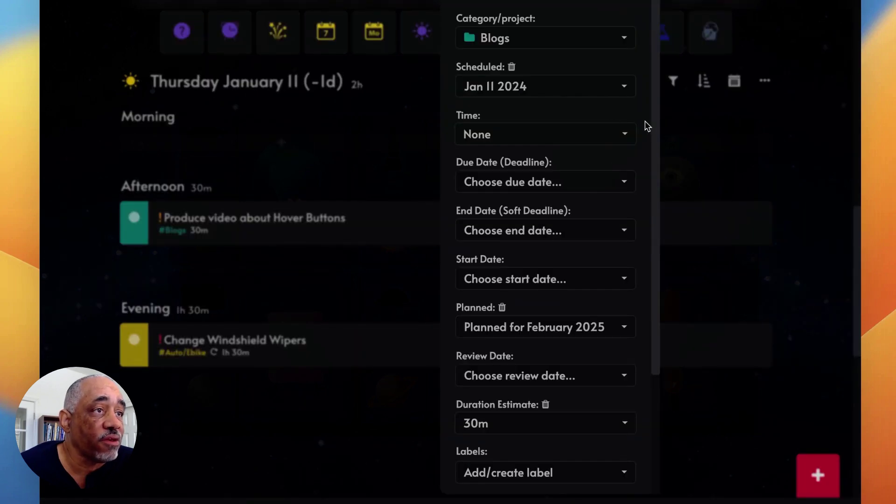
pyautogui.scroll(-2, 647, 101)
pyautogui.scroll(-1, 644, 100)
pyautogui.scroll(2, 644, 116)
pyautogui.scroll(-4, 649, 100)
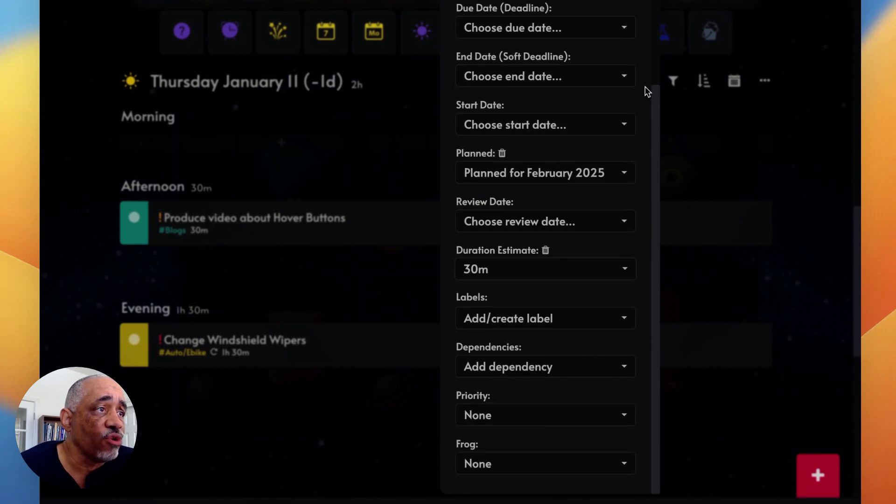
pyautogui.scroll(1, 645, 85)
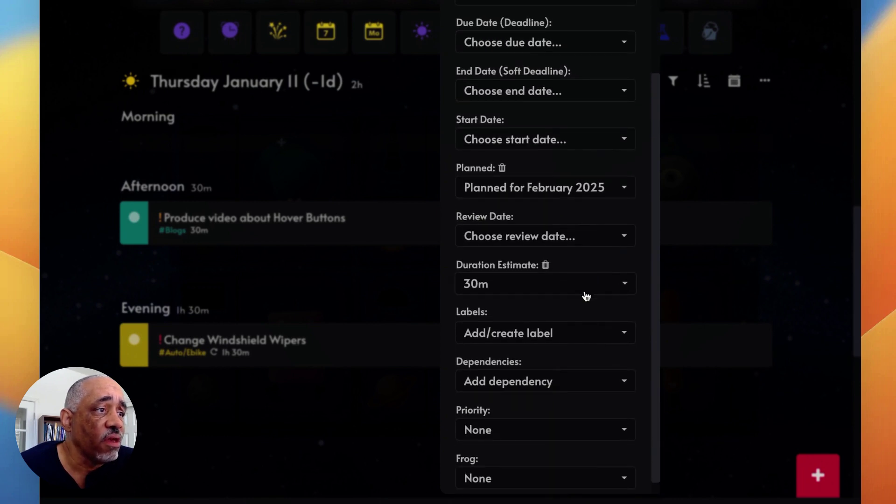
pyautogui.scroll(-1, 566, 303)
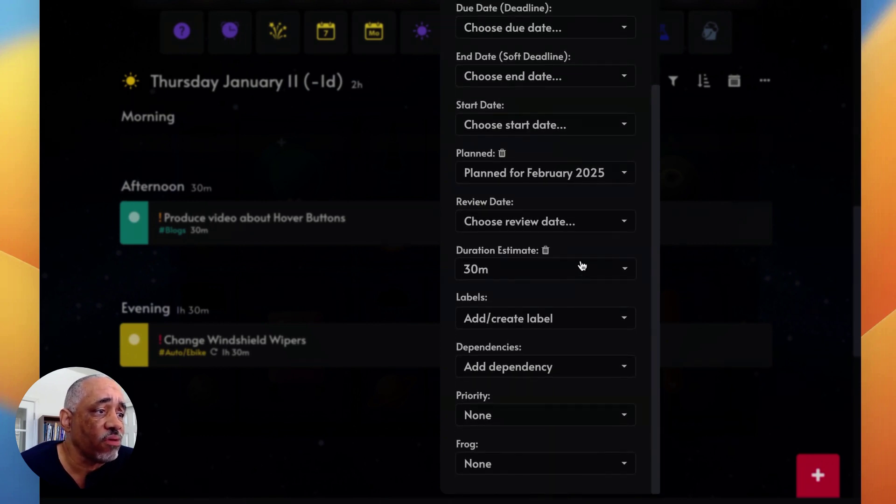
pyautogui.scroll(5, 639, 188)
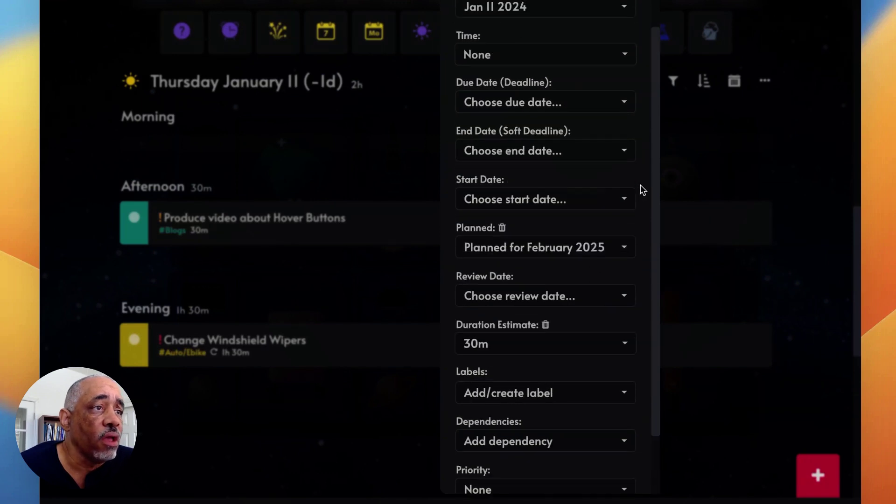
pyautogui.click(678, 240)
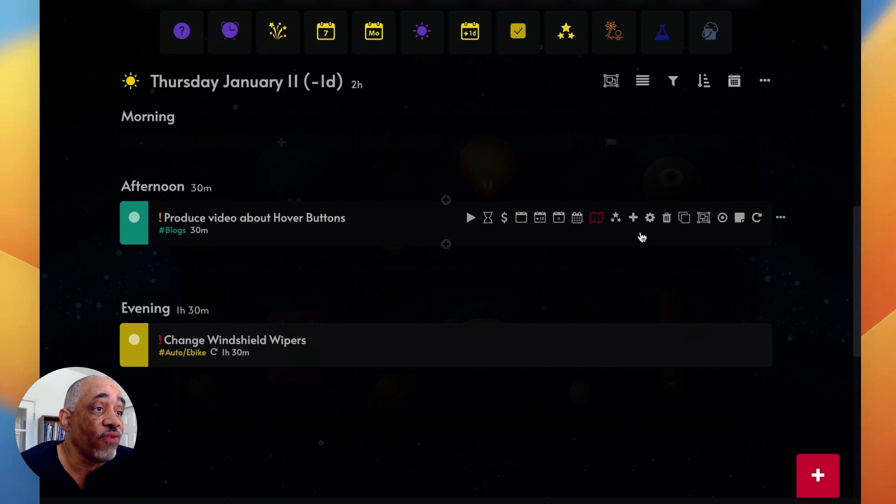
# Step: Preview the task's section picker and full detail view, closing both without changes
pyautogui.click(704, 219)
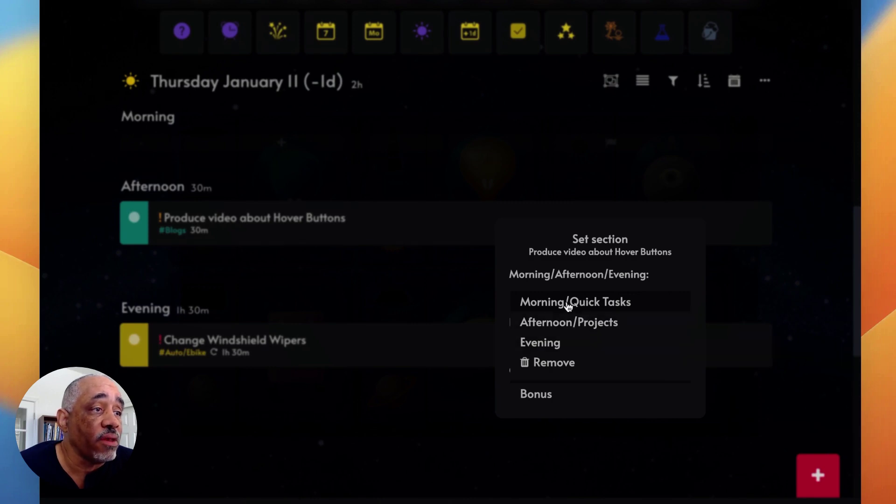
pyautogui.click(554, 206)
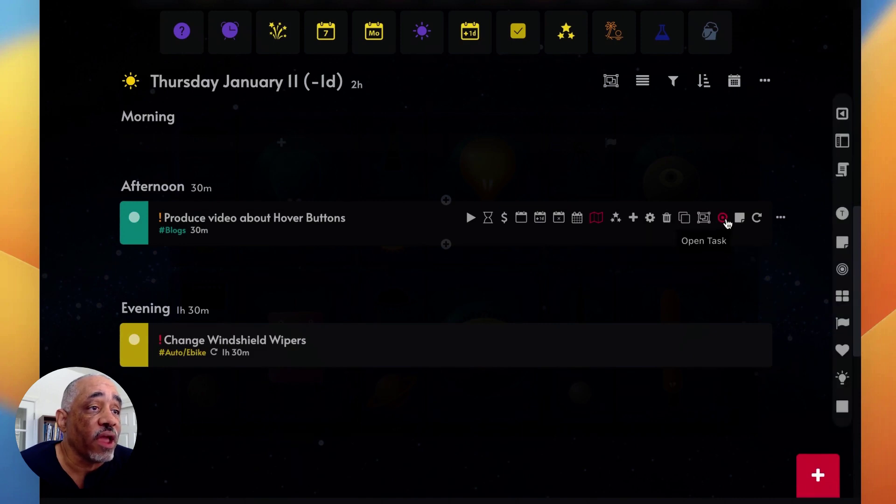
pyautogui.click(723, 219)
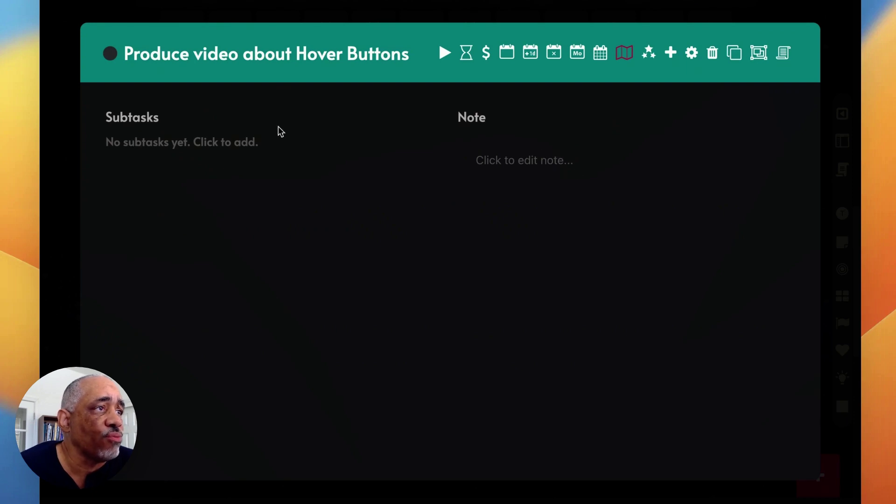
pyautogui.click(410, 8)
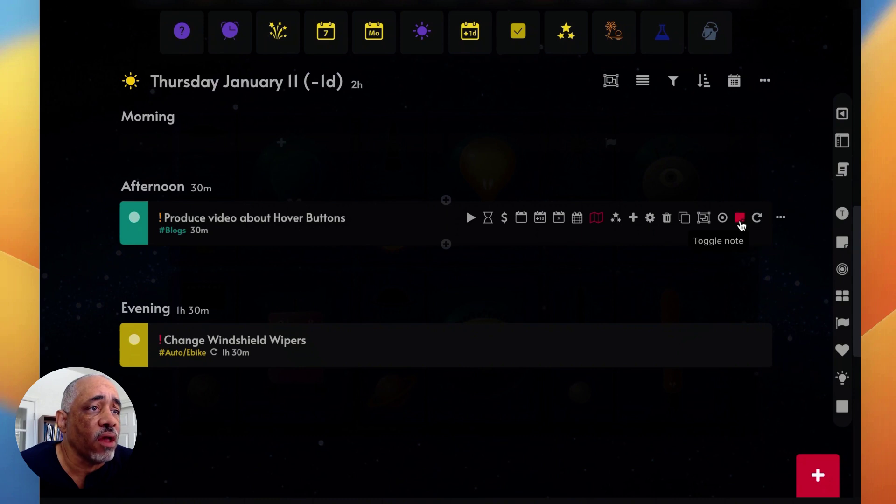
# Step: Show and hide the task's note, then dismiss the recurrence dialog without saving
pyautogui.click(740, 219)
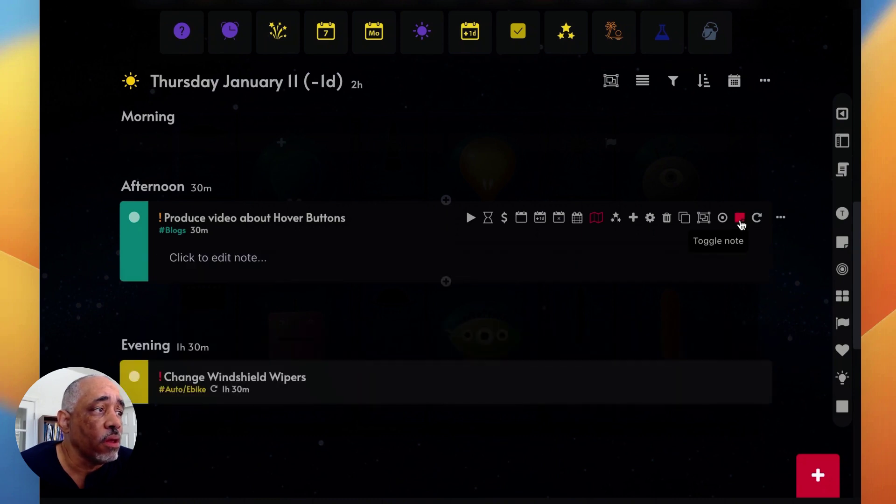
pyautogui.click(740, 222)
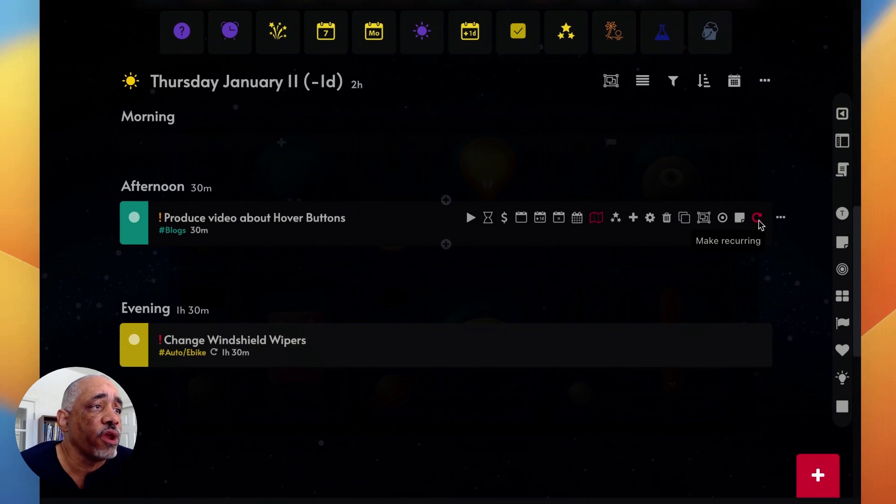
pyautogui.click(759, 223)
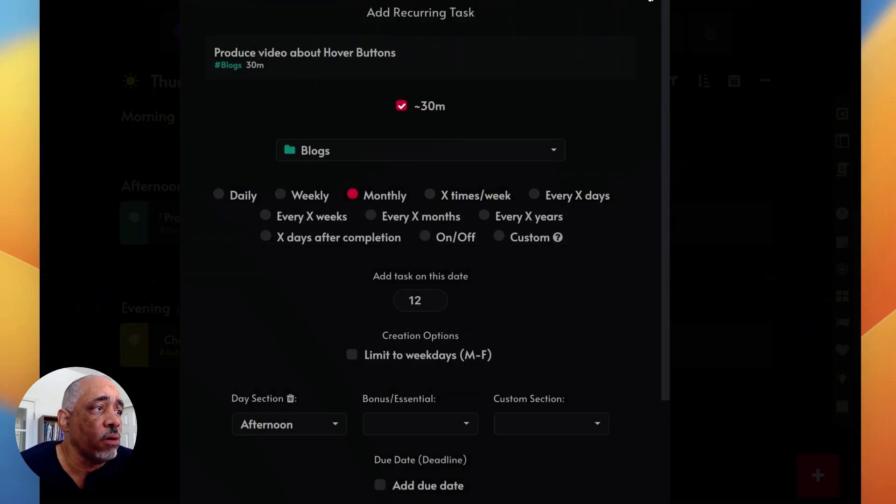
pyautogui.press('Escape')
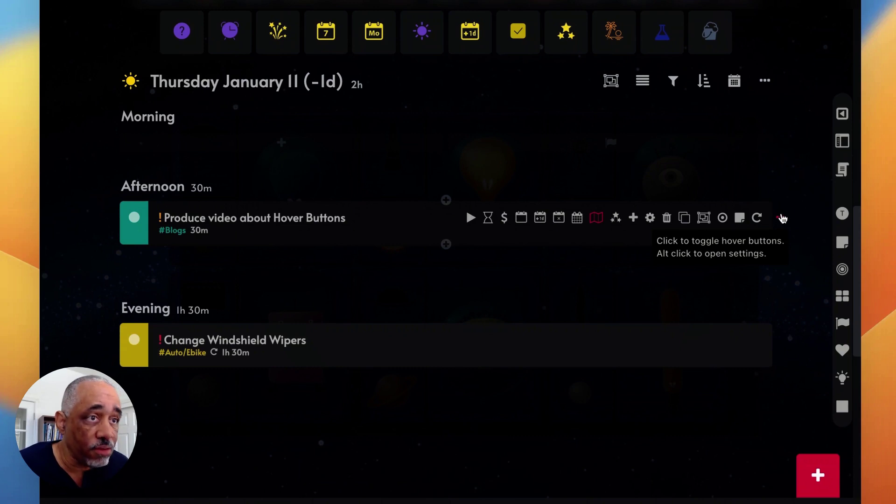
# Step: Open the Hover Button Menu settings and scroll through its configured actions
pyautogui.keyDown('alt'); pyautogui.click(782, 218); pyautogui.keyUp('alt')
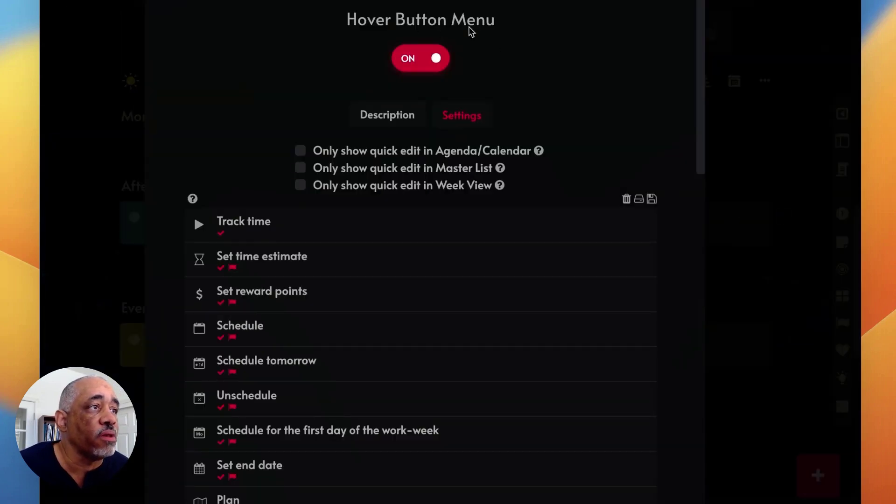
pyautogui.scroll(-6, 590, 94)
pyautogui.scroll(-9, 590, 93)
pyautogui.scroll(-5, 460, 175)
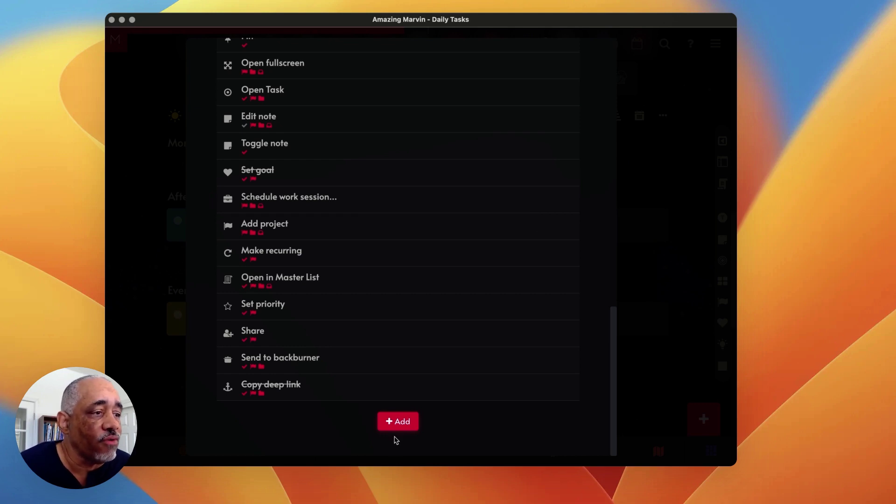
# Step: Browse the available actions under Add > Action, cancel without adding, and scroll back up
pyautogui.click(398, 422)
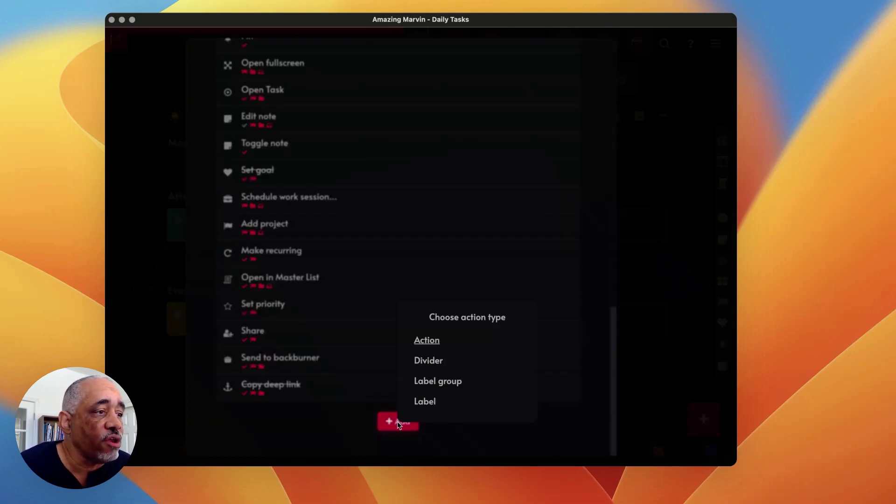
pyautogui.click(453, 343)
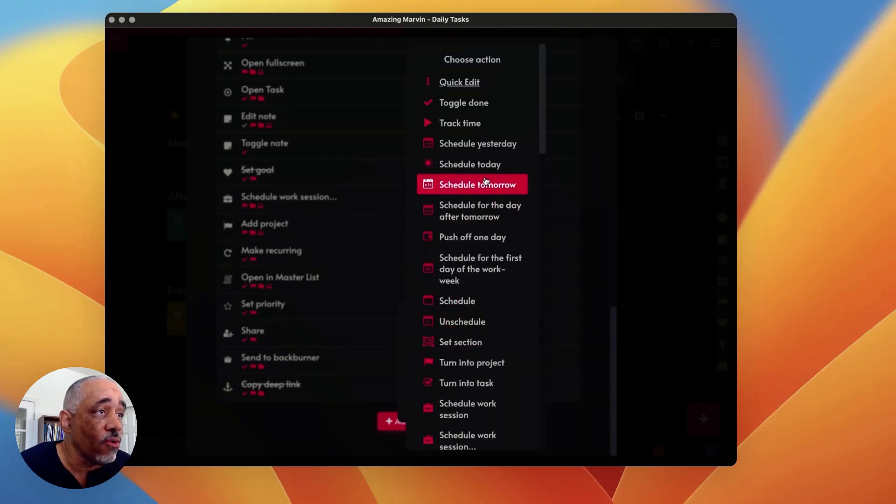
pyautogui.scroll(-4, 485, 181)
pyautogui.scroll(-2, 485, 181)
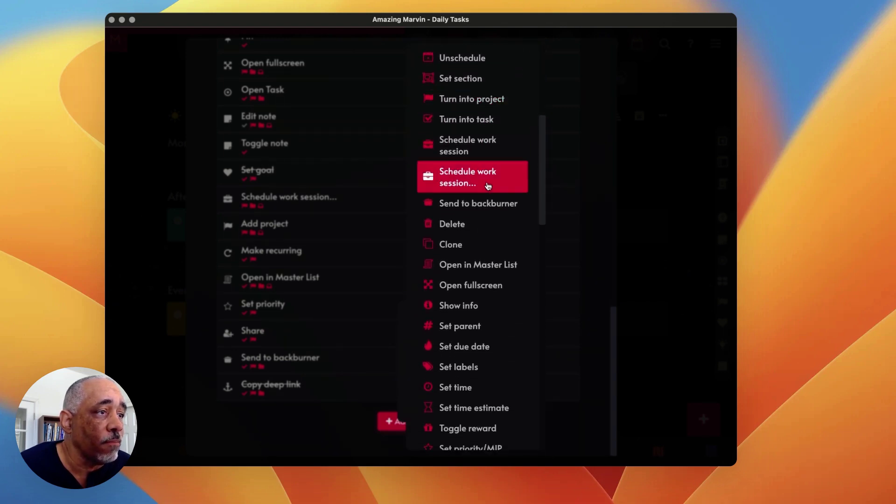
pyautogui.click(602, 165)
pyautogui.click(672, 185)
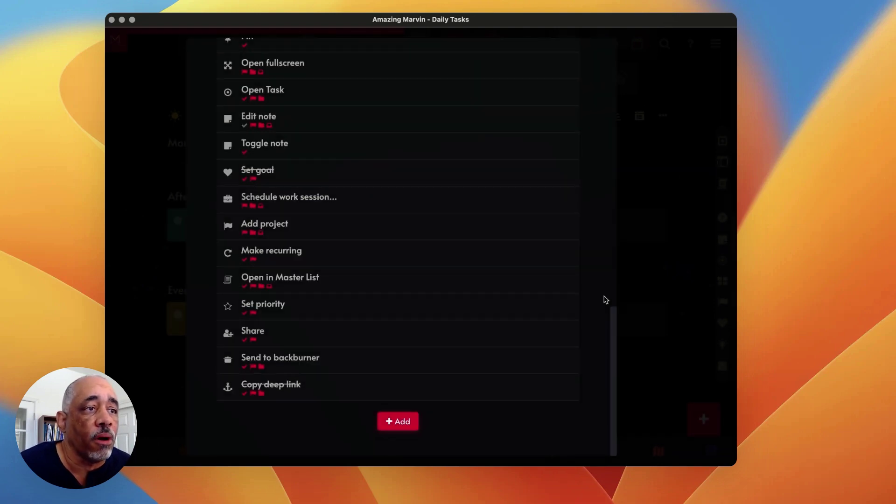
pyautogui.scroll(4, 597, 299)
pyautogui.moveTo(613, 300); pyautogui.dragTo(619, 149)
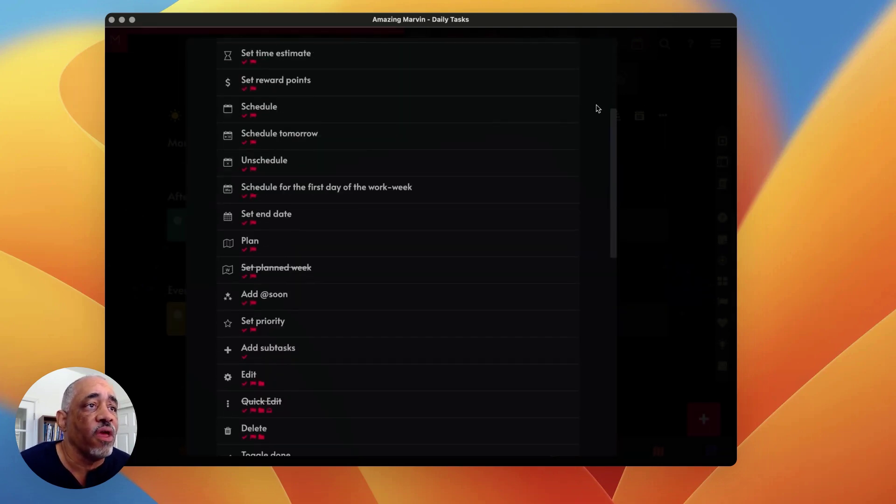
pyautogui.scroll(4, 598, 107)
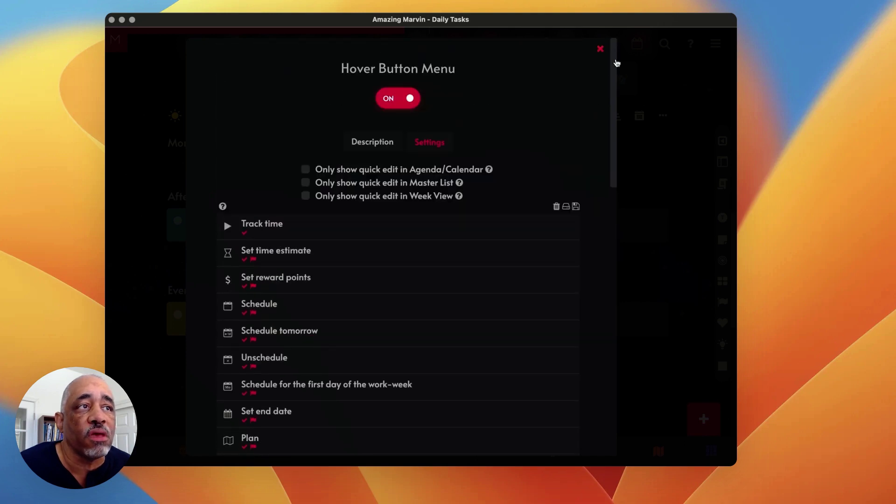
# Step: Close the Hover Button Menu settings and the Rewards view to return to Thursday January 11
pyautogui.click(601, 50)
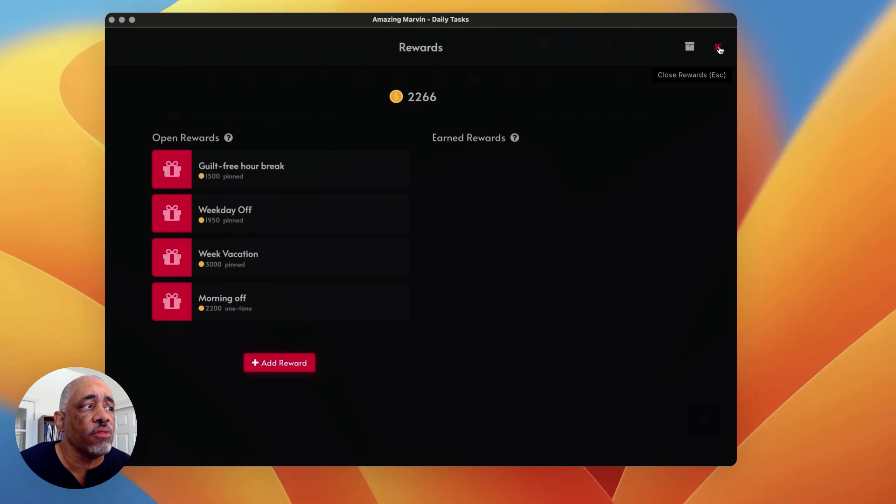
pyautogui.click(718, 49)
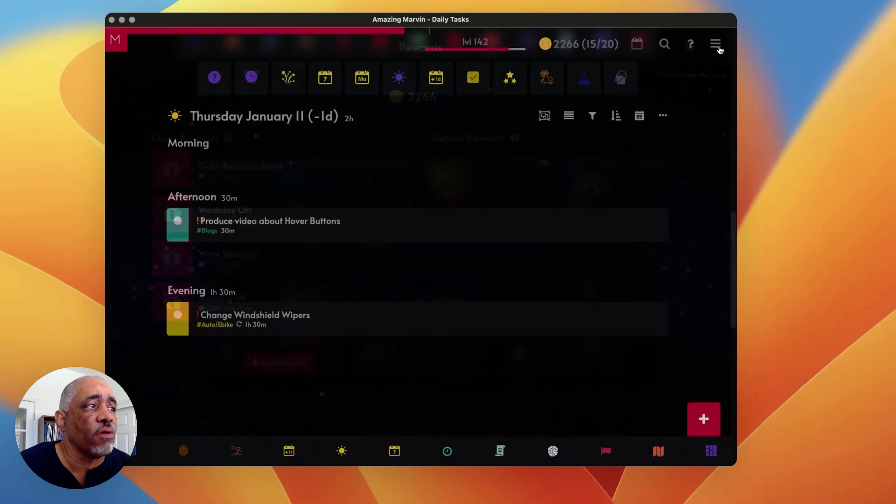
pyautogui.moveTo(677, 224)
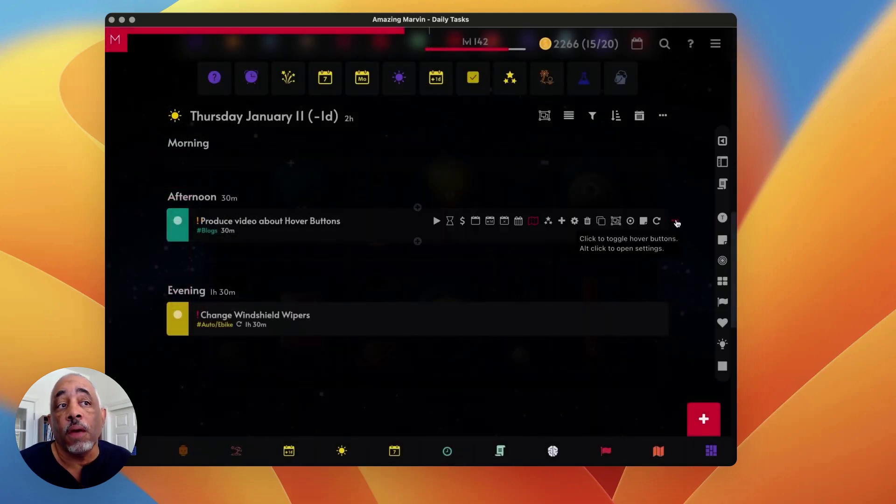